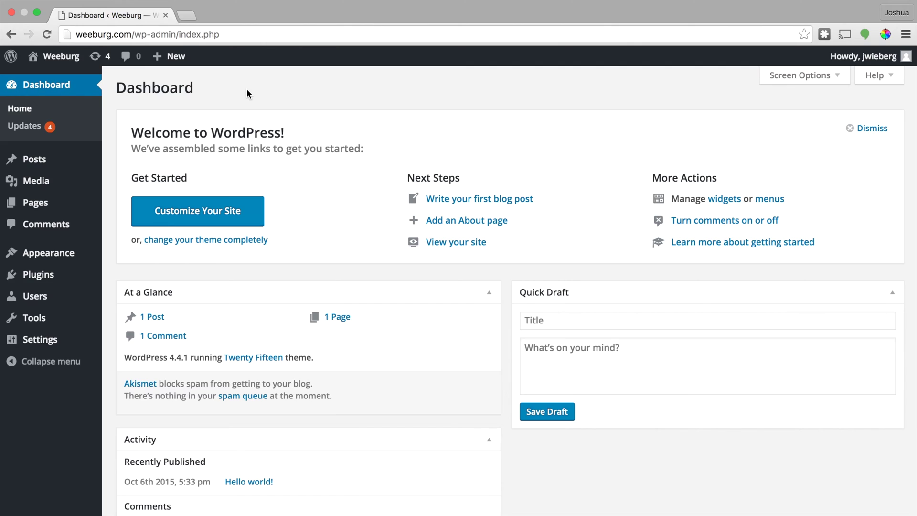
Open a blank post editor via + New > Post, then again via Posts > Add New
mouse_move(179, 62)
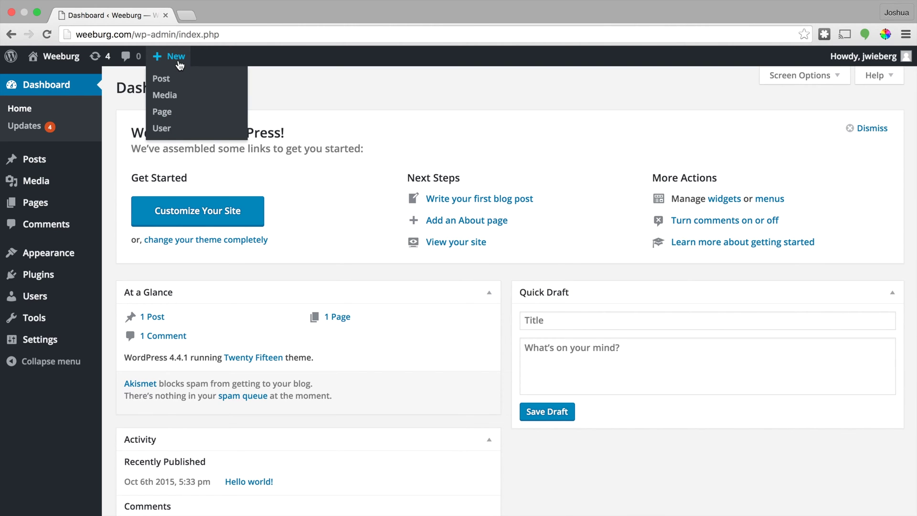
click(166, 82)
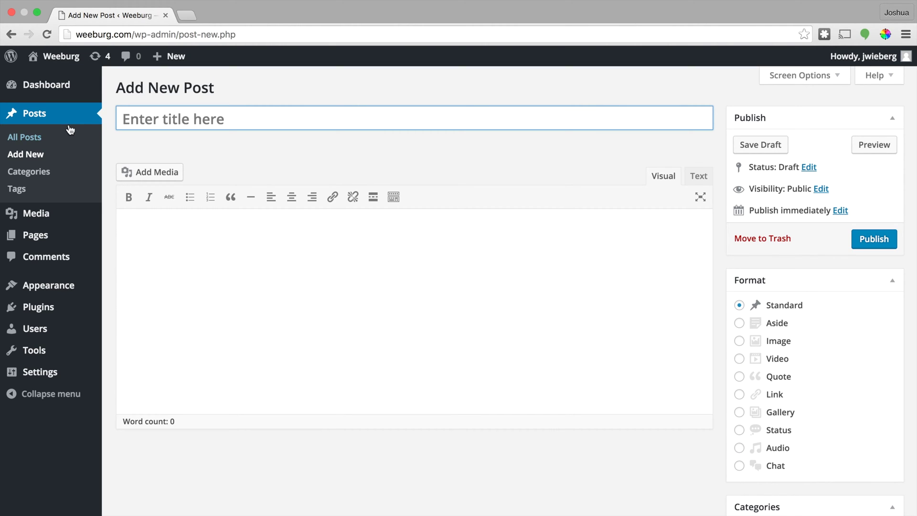
click(63, 85)
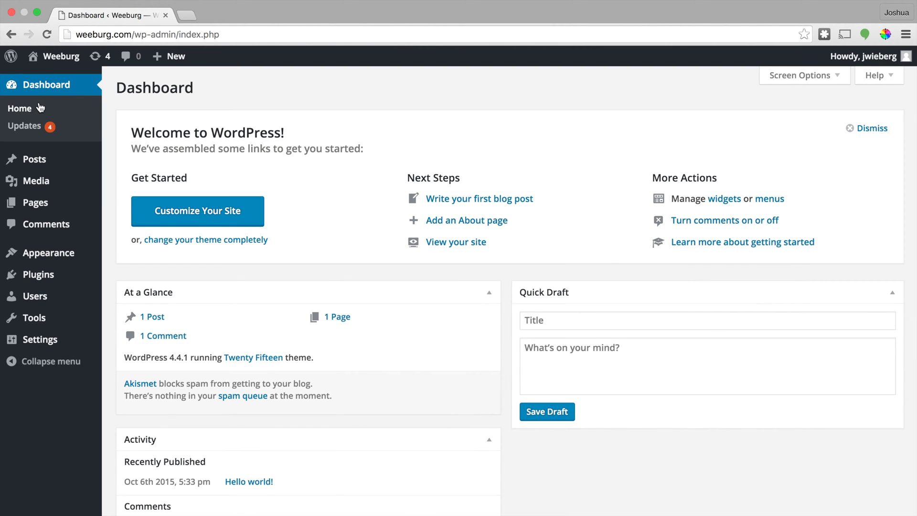
mouse_move(52, 160)
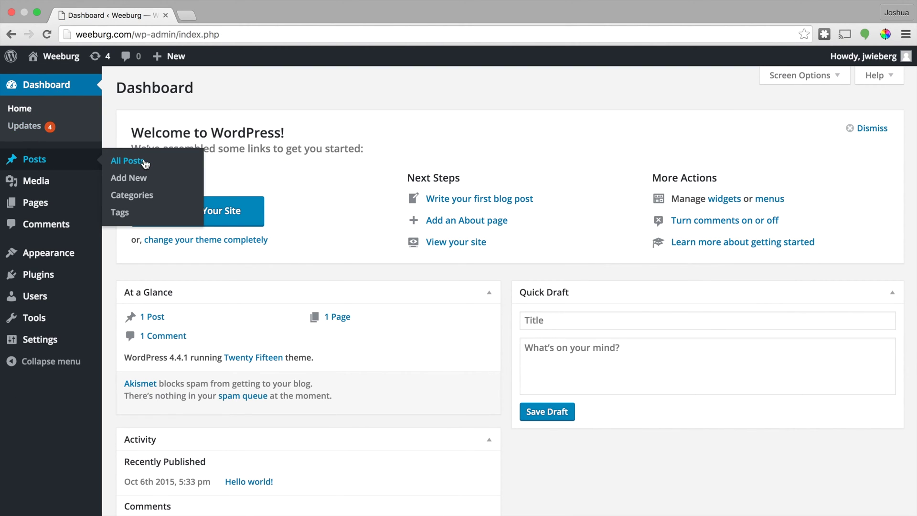
click(142, 180)
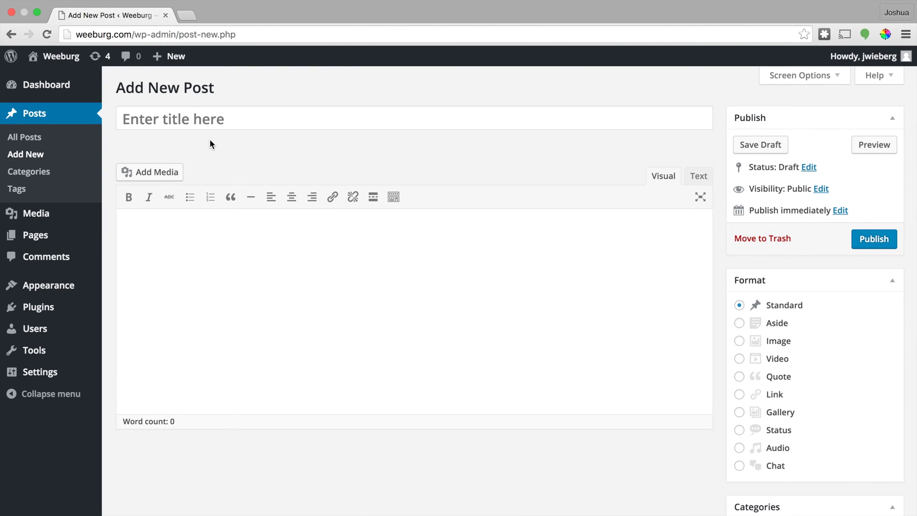
click(191, 121)
Enter the title 'My Day at the Beach' and delete 'my-' from the permalink slug
text(My )
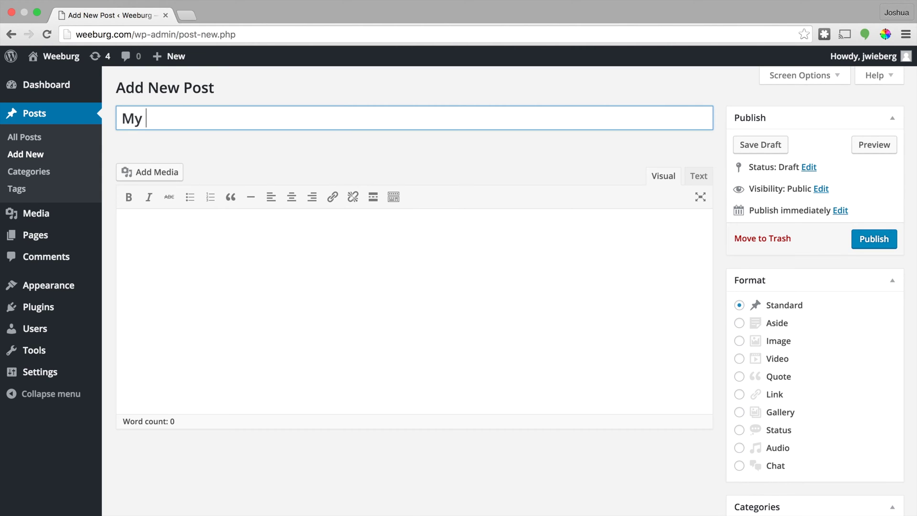
text(Day at the Bea)
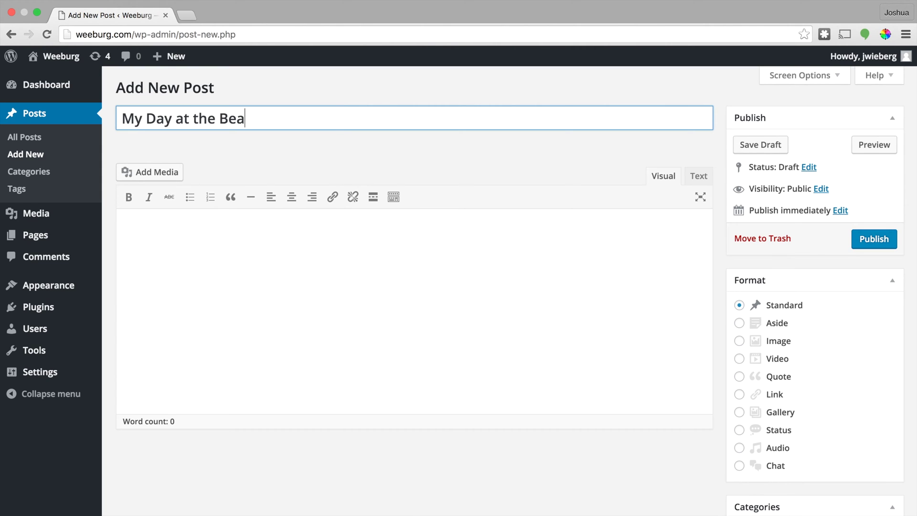
text(ch)
click(243, 151)
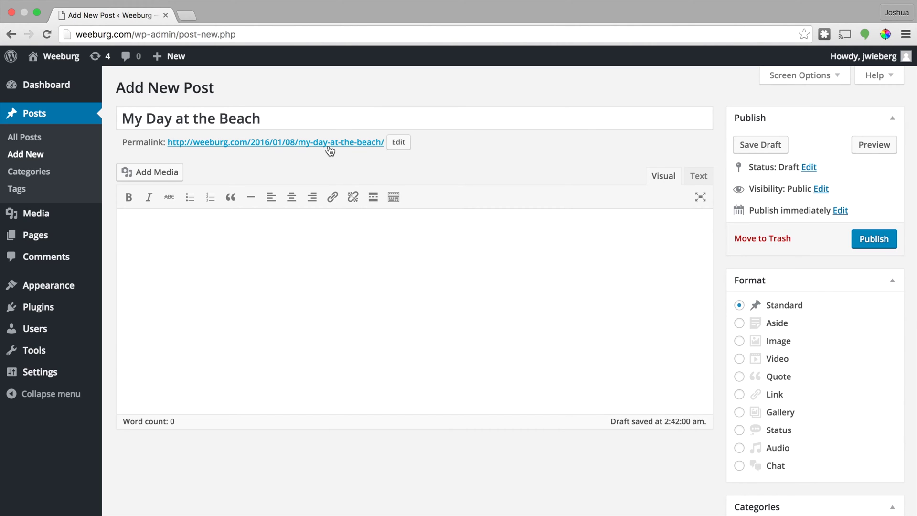
click(398, 142)
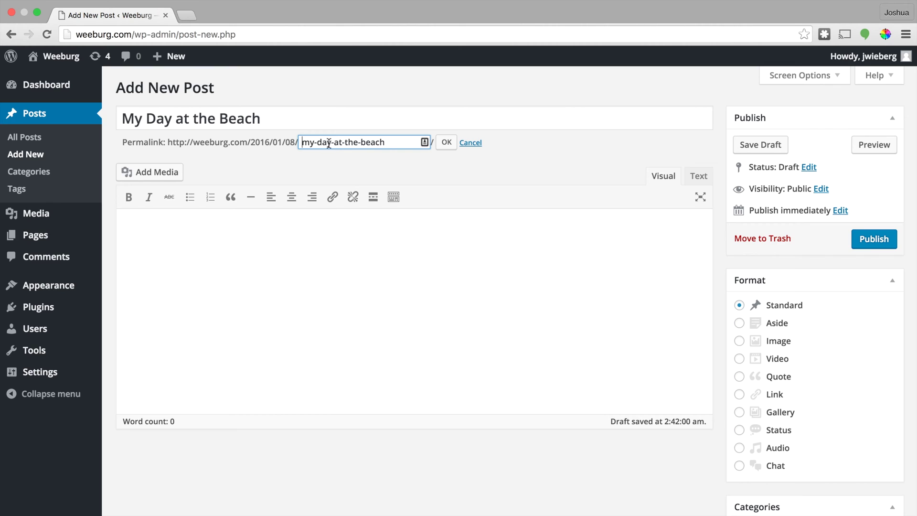
drag(317, 142, 294, 142)
key(BackSpace)
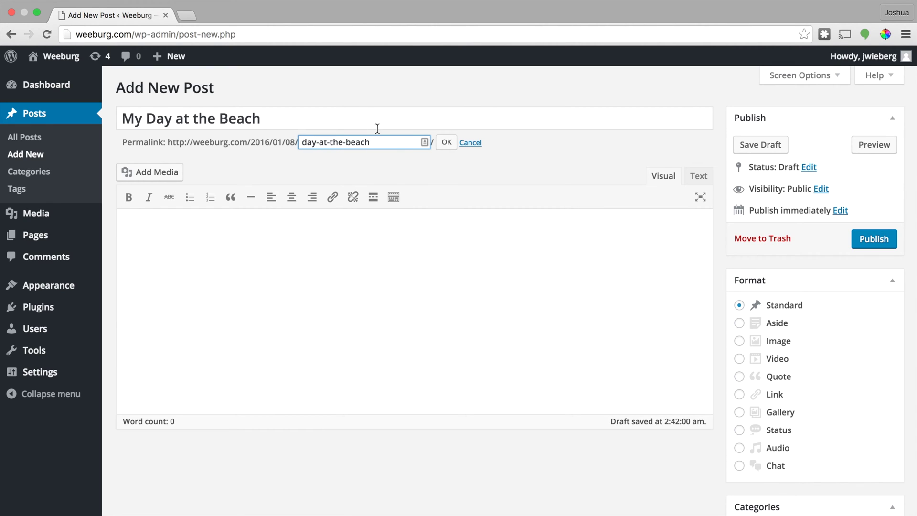
click(446, 143)
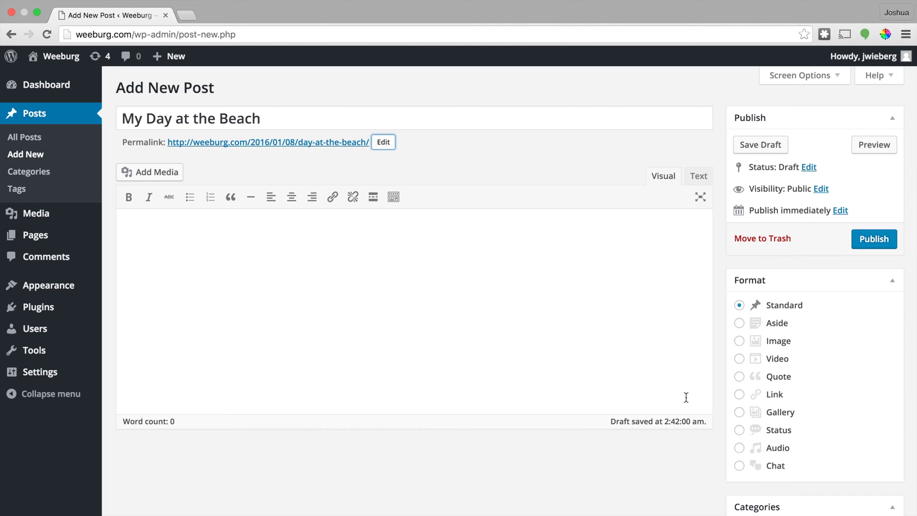
key(super+Tab)
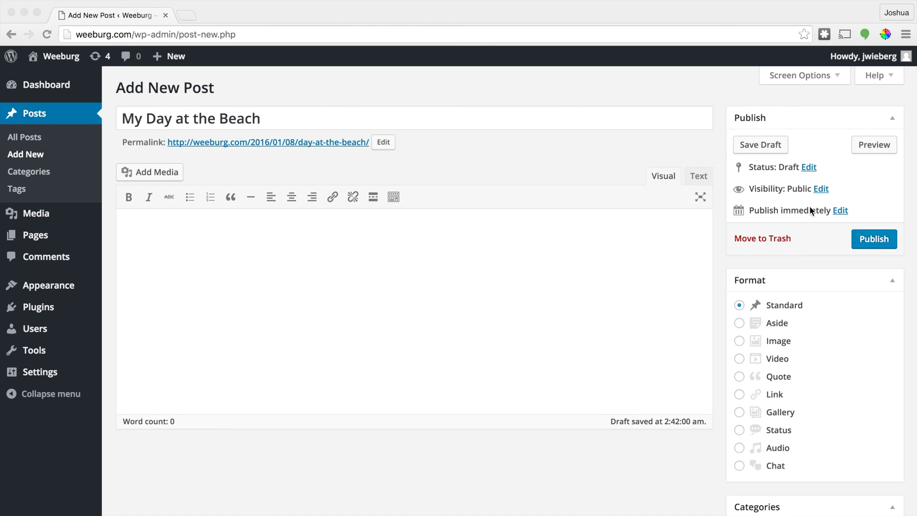
click(756, 142)
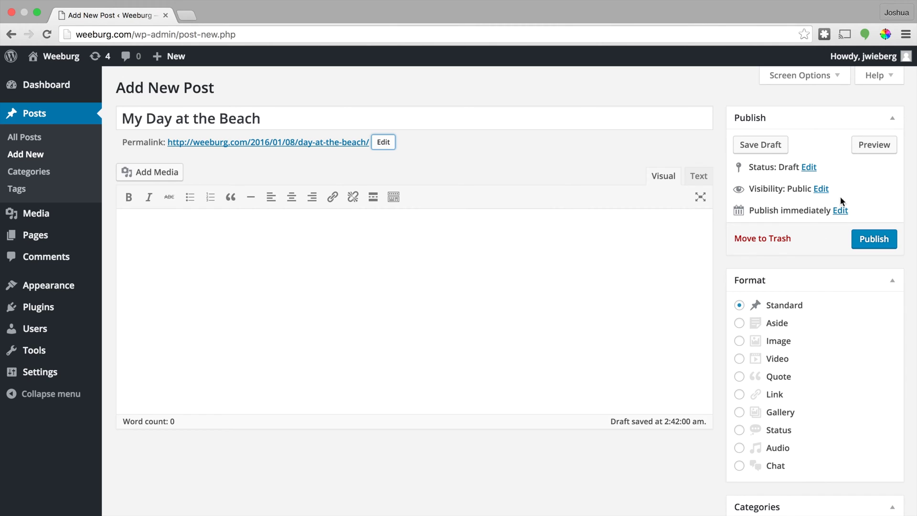
click(809, 225)
scroll(774, 279, down, 5)
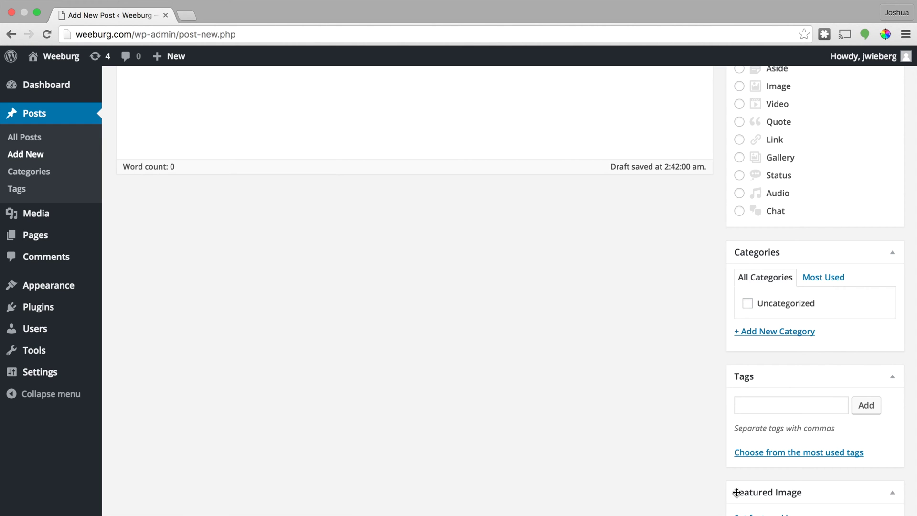
scroll(695, 503, down, 1)
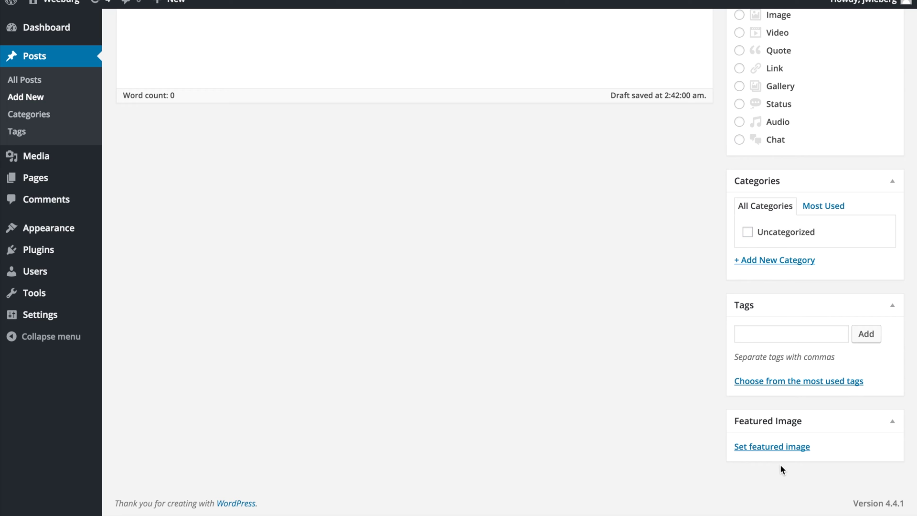
scroll(682, 375, up, 5)
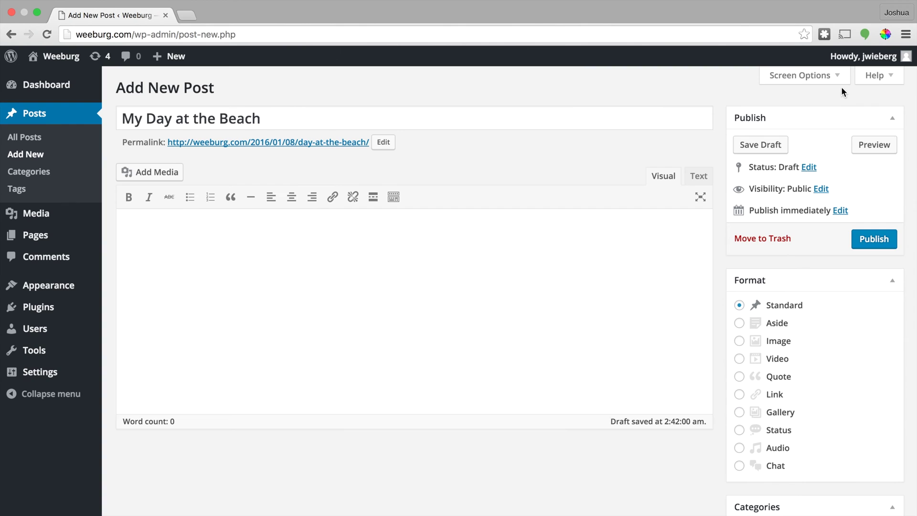
Set the post editor to the 2 columns layout in Screen Options
click(835, 76)
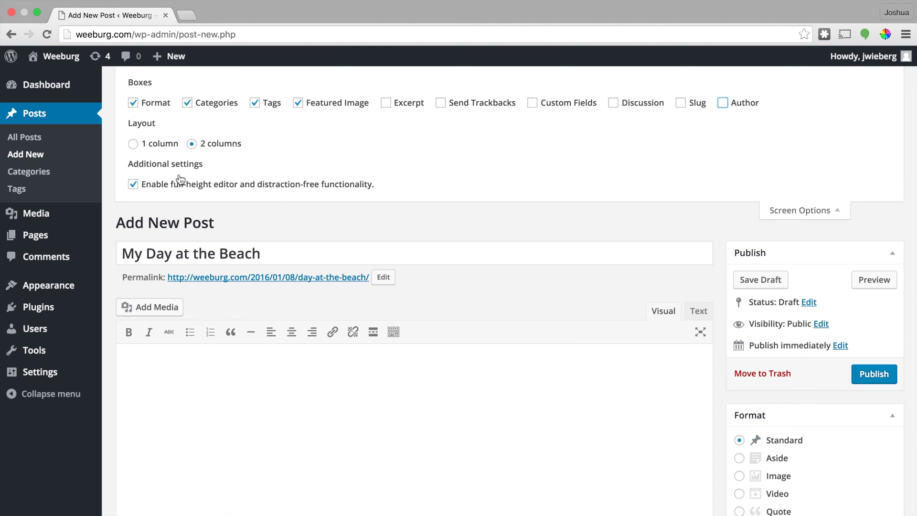
click(134, 144)
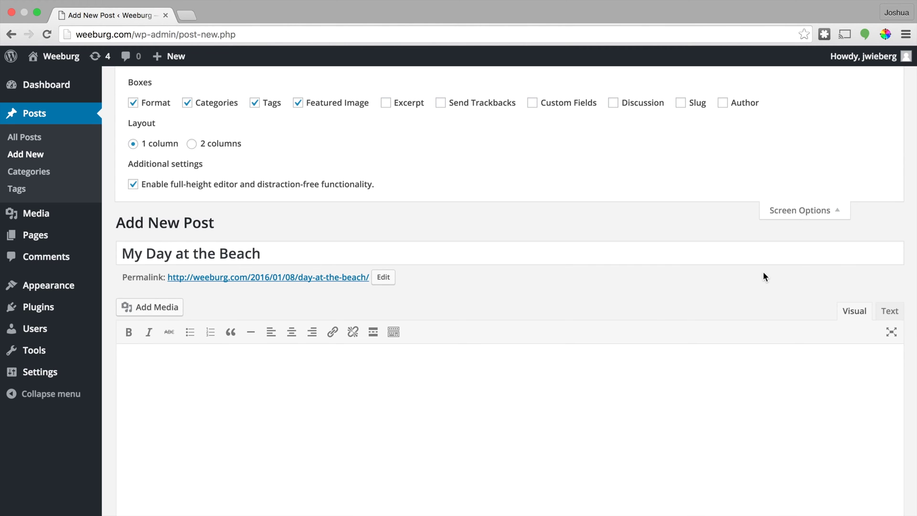
scroll(763, 276, down, 5)
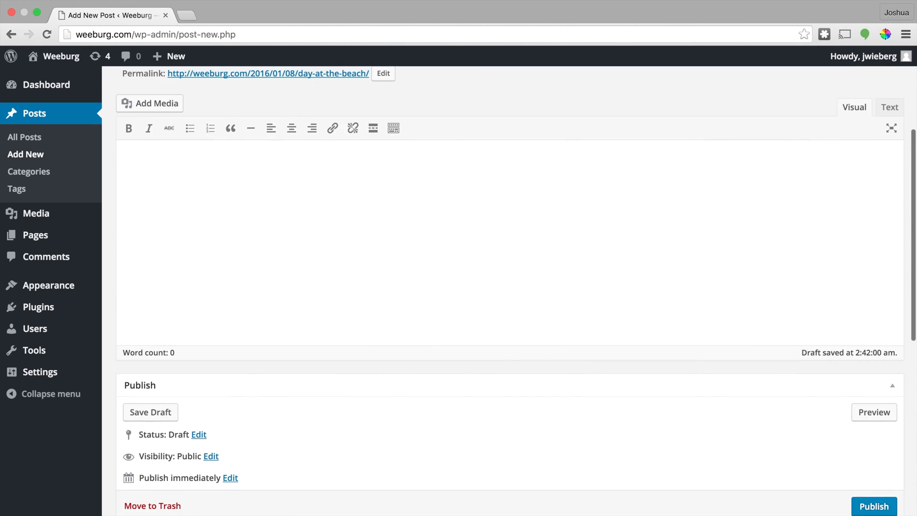
scroll(516, 287, up, 6)
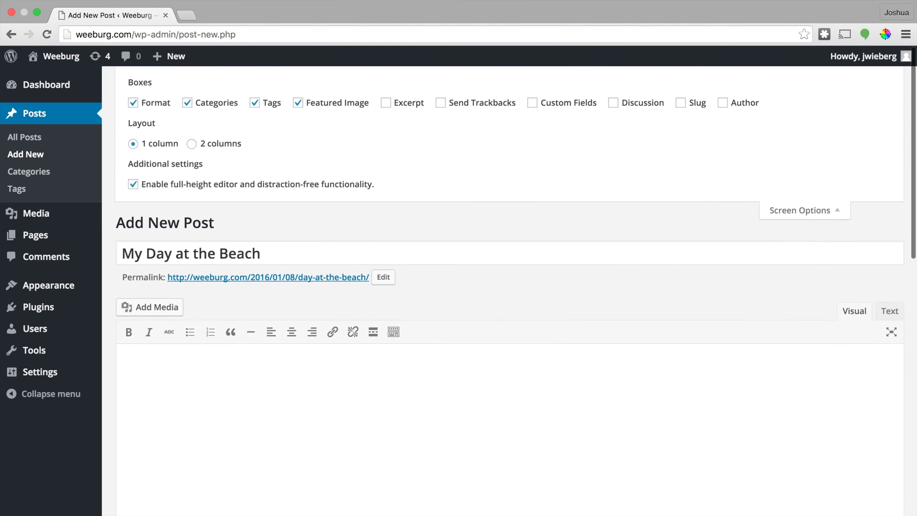
click(191, 143)
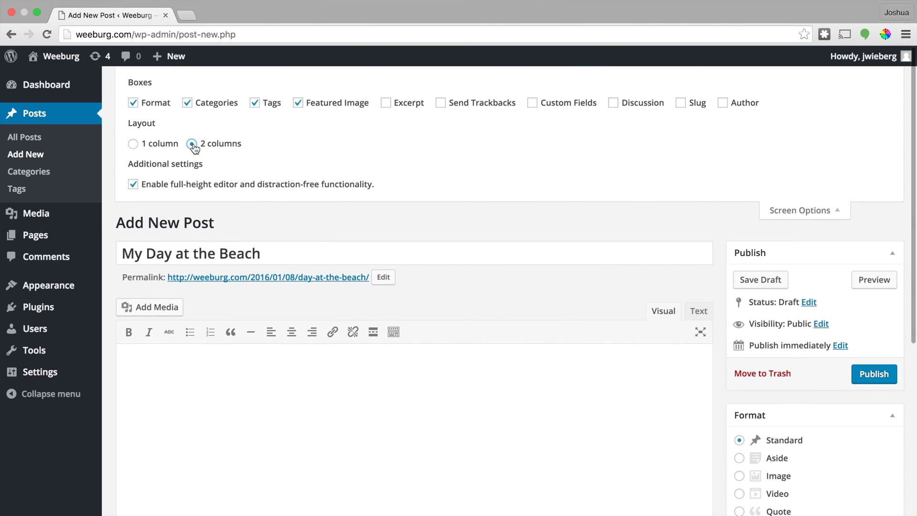
click(797, 210)
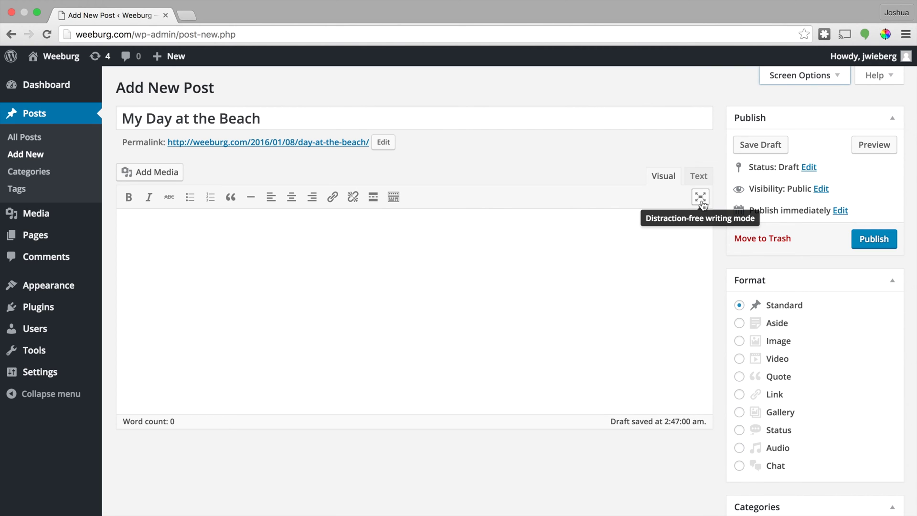
Try distraction-free mode, show the kitchen-sink toolbar row, and type 'This is a test post.'
click(700, 197)
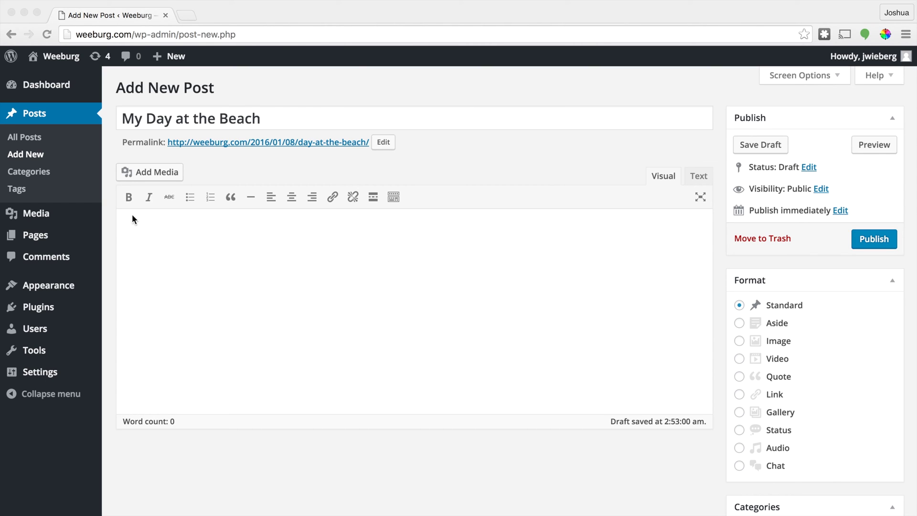
click(397, 198)
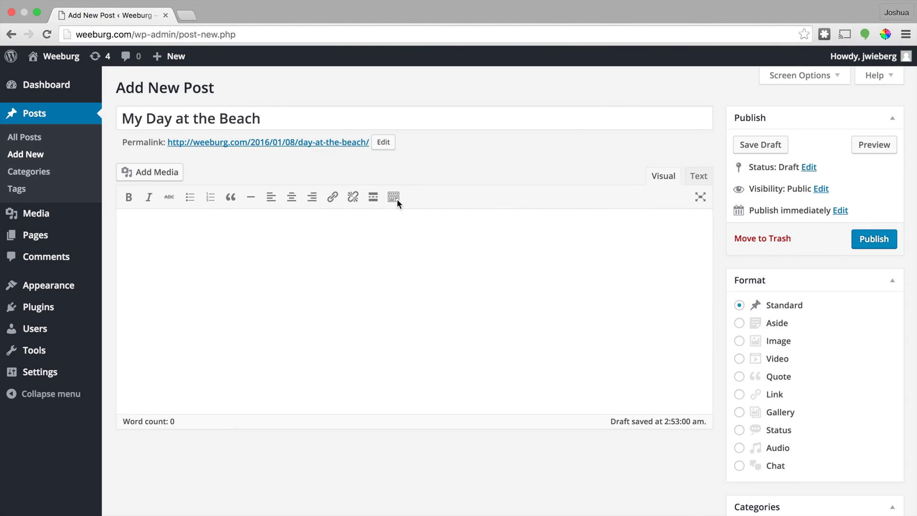
click(397, 198)
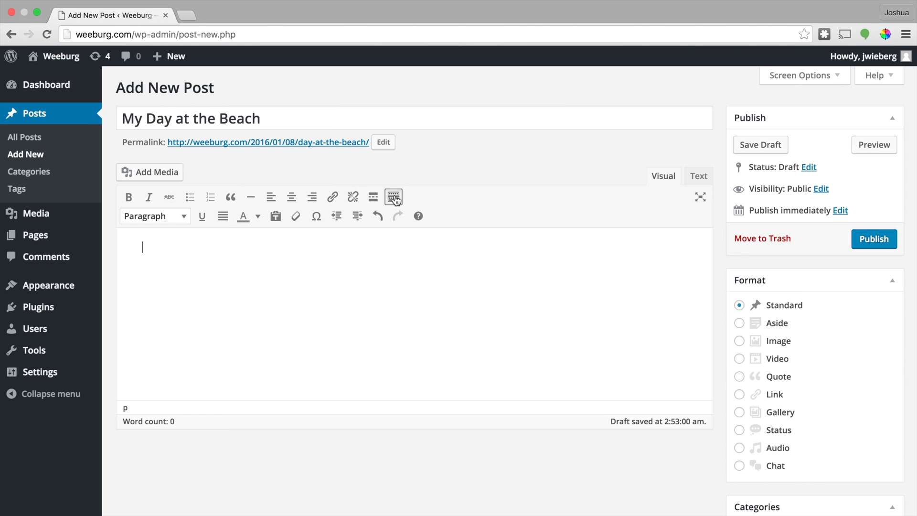
click(396, 200)
click(396, 199)
click(427, 248)
text(This is a test post.)
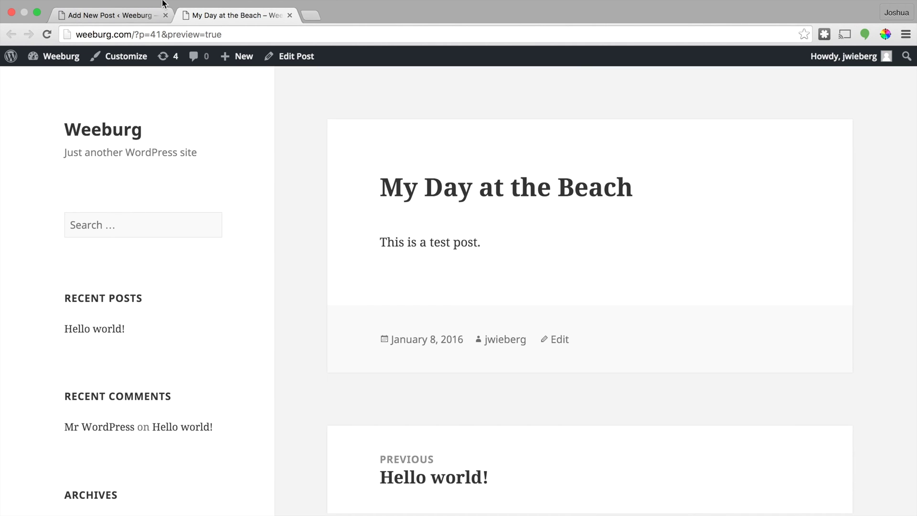
Return from the draft preview to the Add New Post editor tab
click(113, 27)
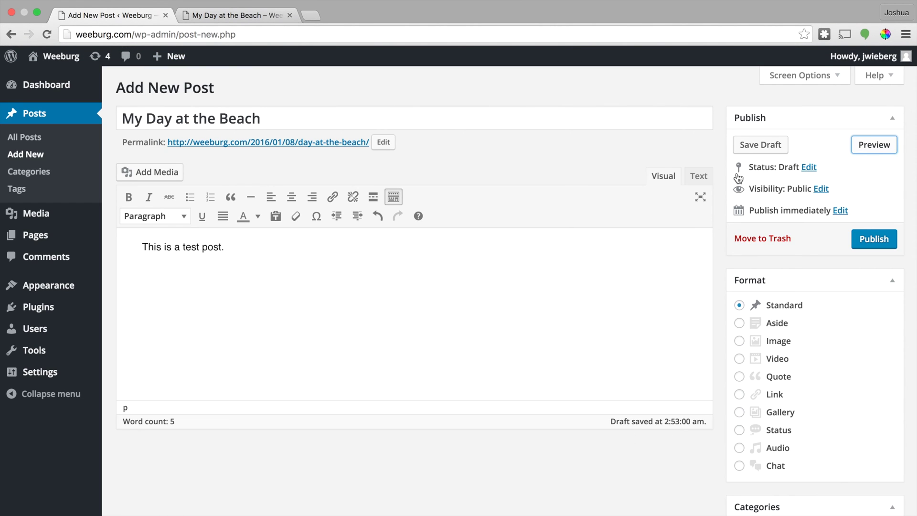
Save the draft, reopen 'My Day at the Beach' from All Posts, and publish it
click(761, 146)
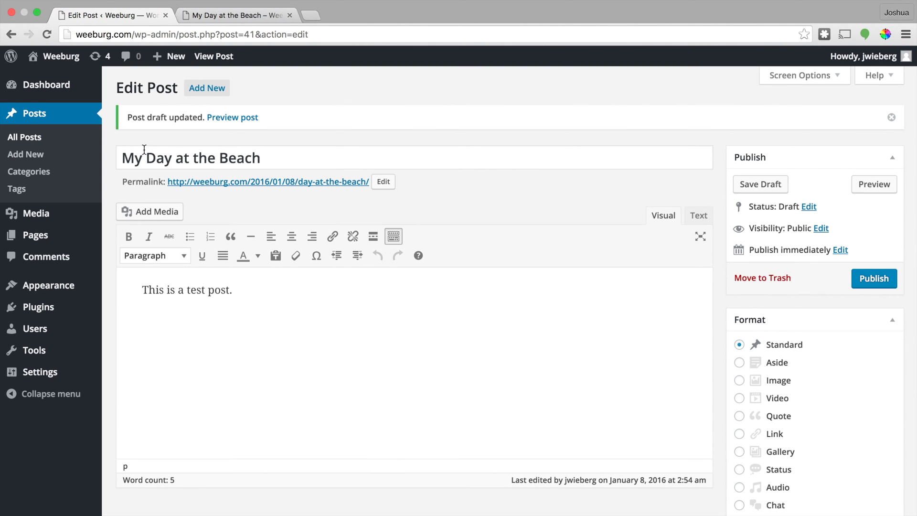
click(31, 138)
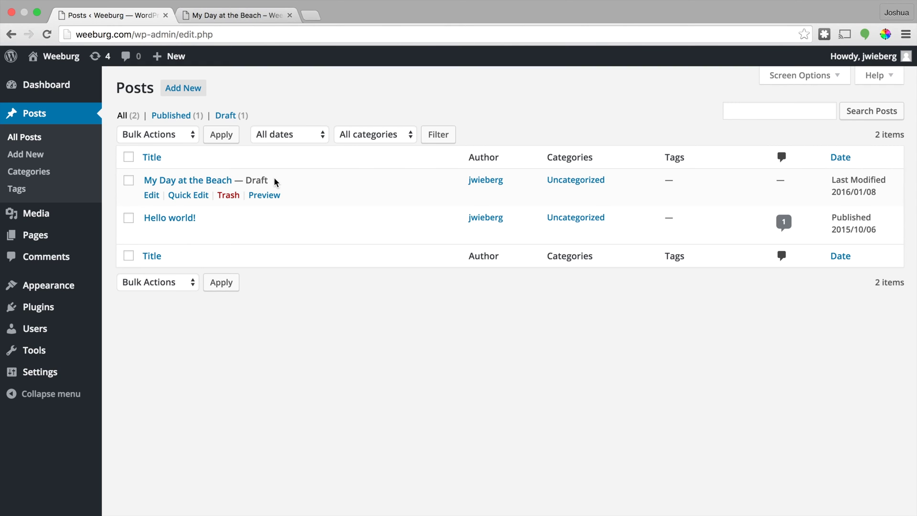
click(210, 184)
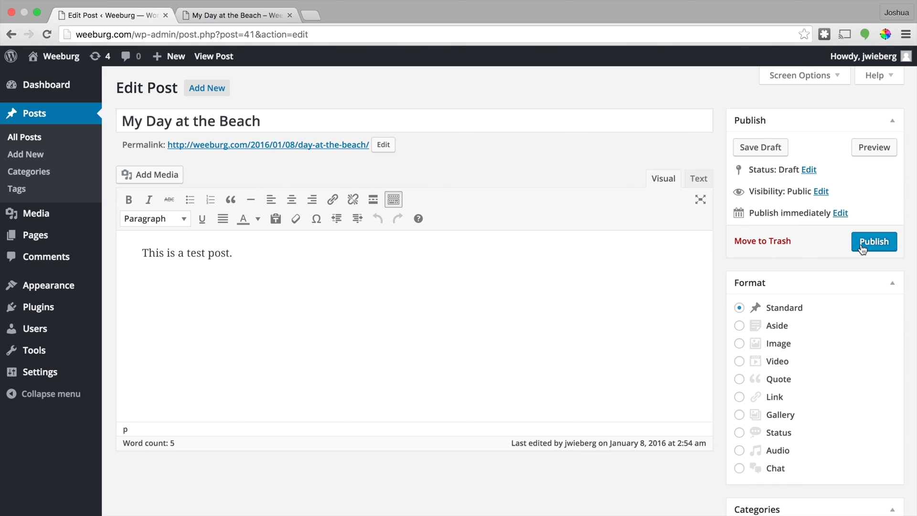
click(855, 246)
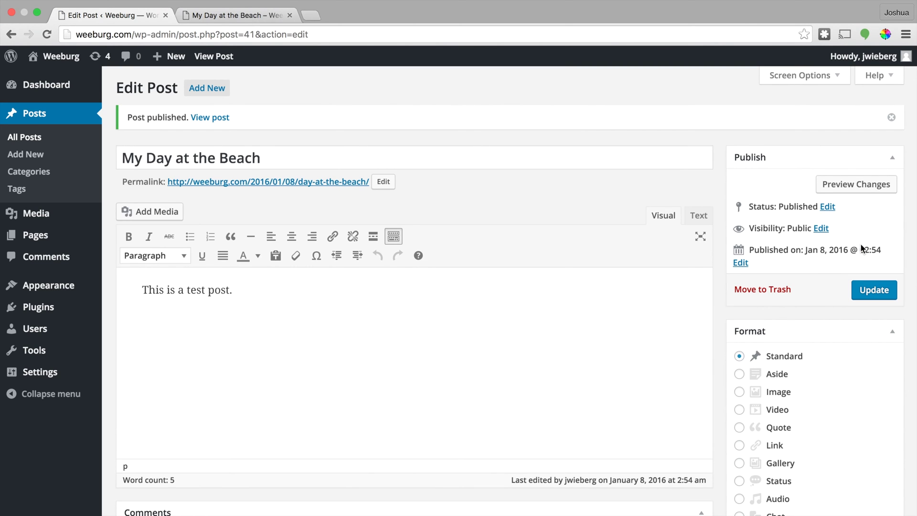
Add a second paragraph reading 'These are some changes.' below the first sentence
click(338, 293)
key(Return)
text(This)
key(BackSpace)
key(BackSpace)
key(BackSpace)
key(BackSpace)
key(BackSpace)
text(These are somd)
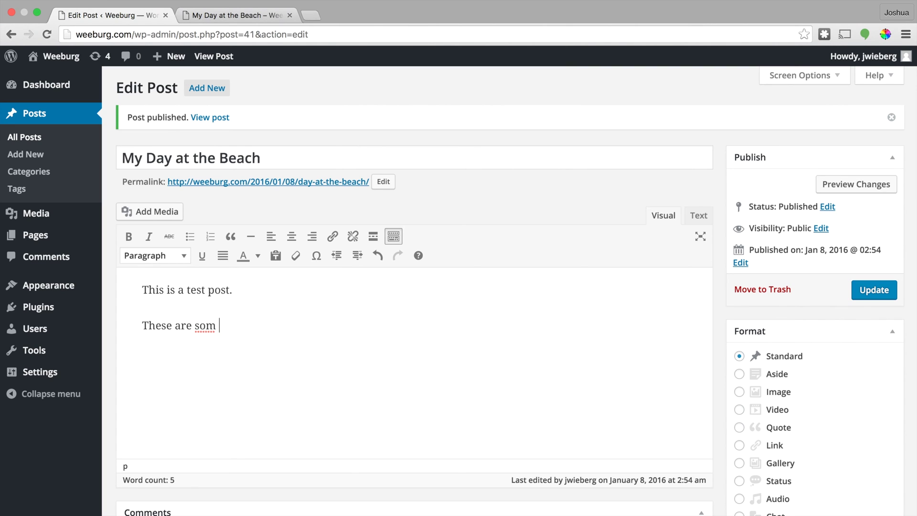
key(BackSpace)
key(BackSpace)
text(e changes.)
Preview the changes, then update the published post and head to the live site
click(862, 189)
click(244, 14)
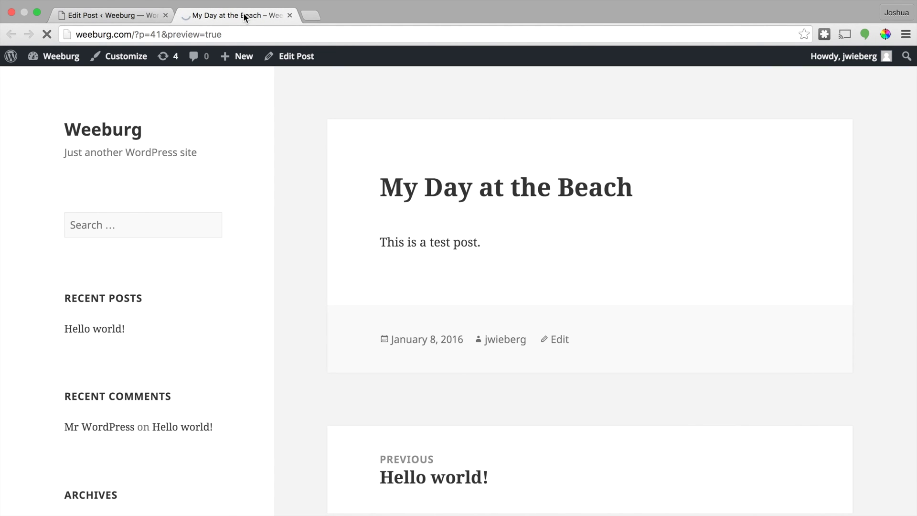
click(147, 18)
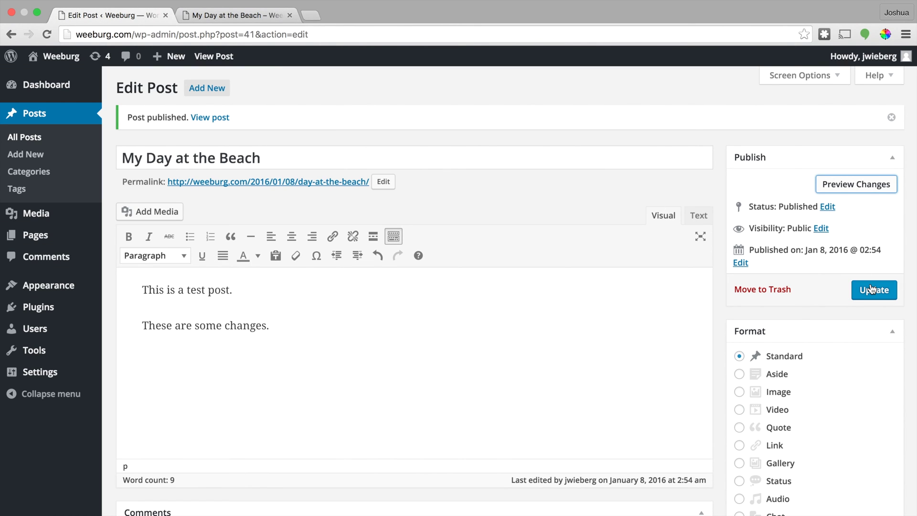
click(443, 336)
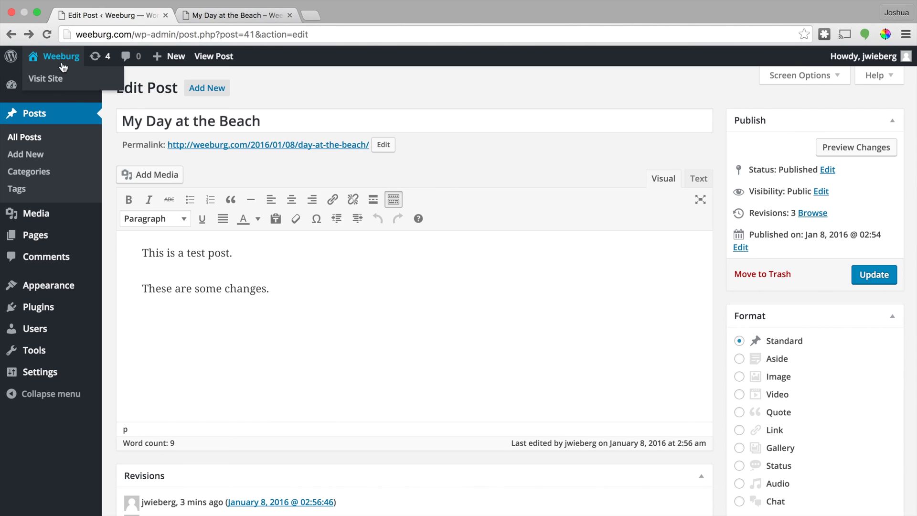
click(61, 59)
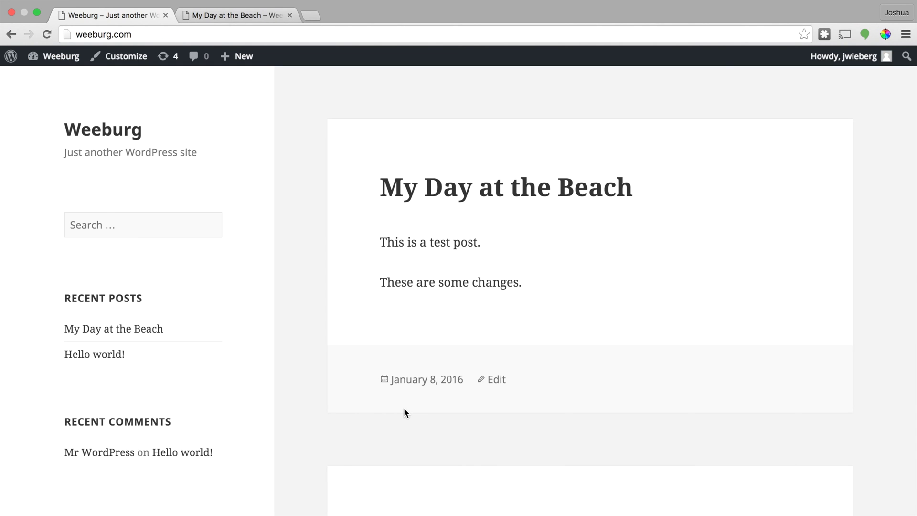
Scroll the Weeburg front page to check the beach post with both paragraphs
scroll(404, 411, down, 5)
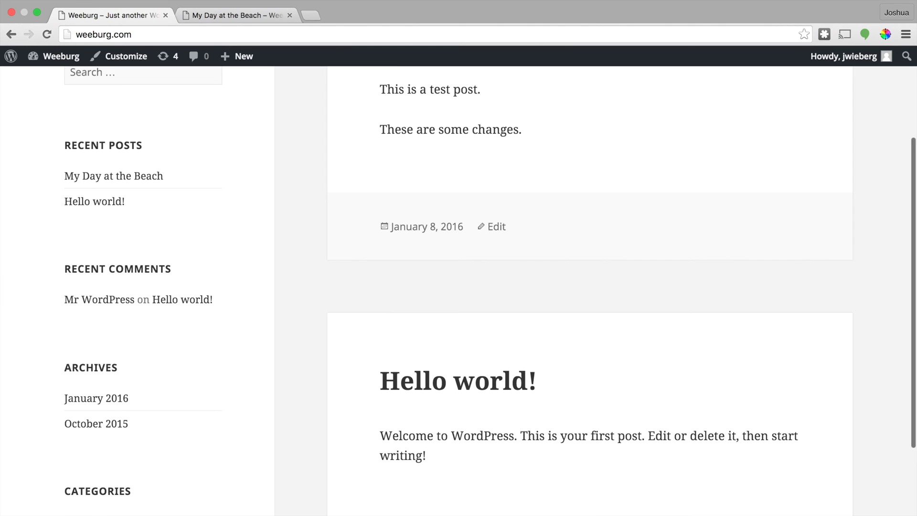
scroll(459, 286, down, 2)
scroll(459, 286, up, 3)
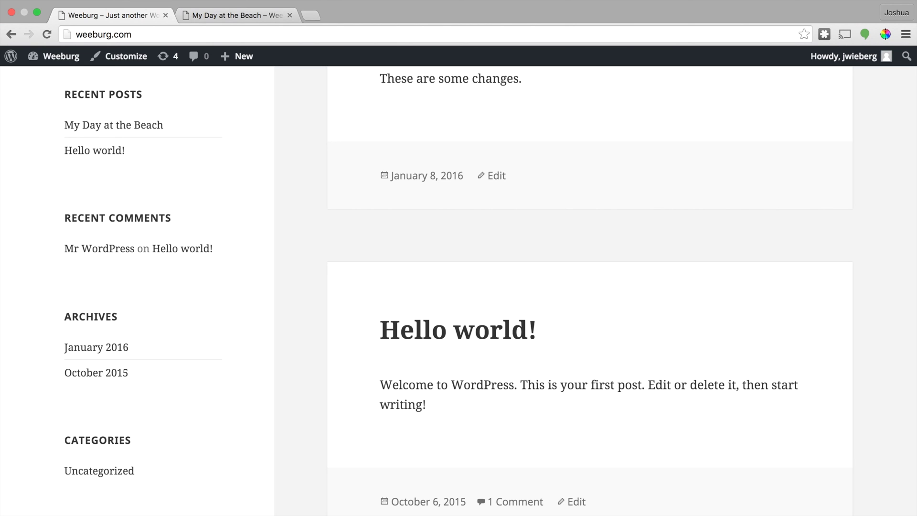
scroll(458, 287, up, 3)
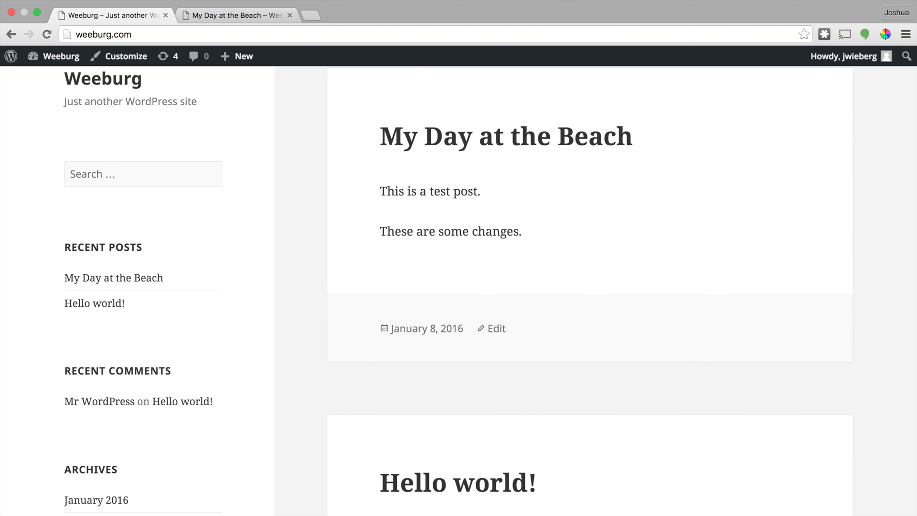